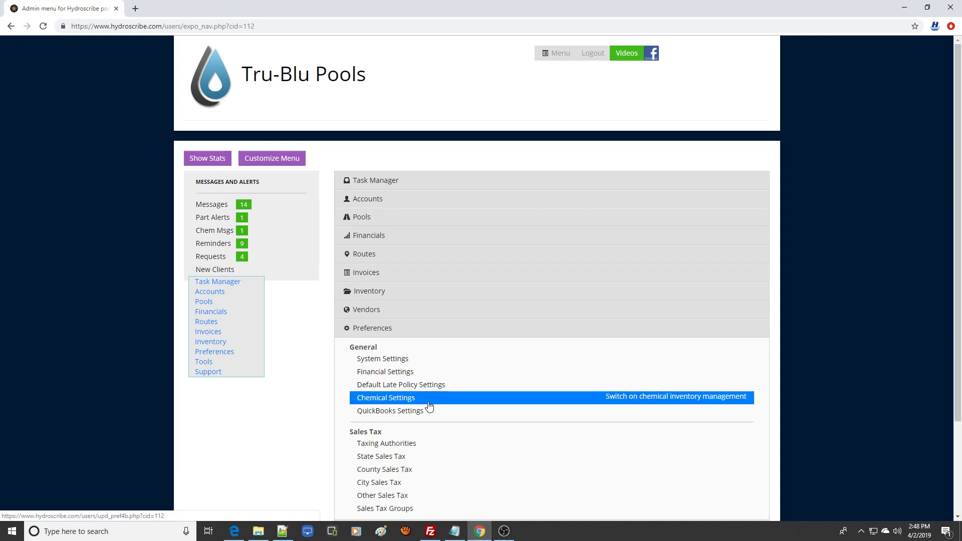
# Open the chemical settings to review them, then return to the main menu.
pyautogui.click(429, 405)
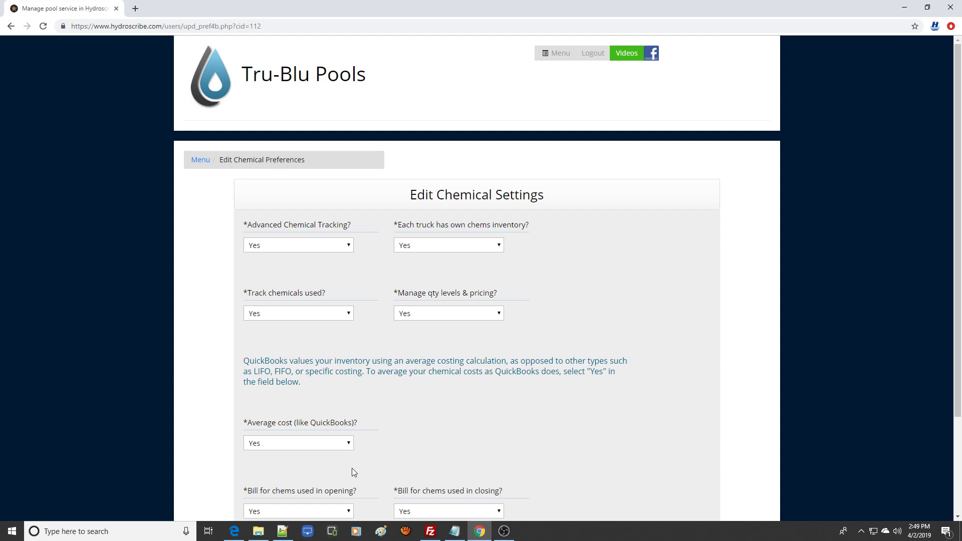
pyautogui.click(201, 160)
pyautogui.click(394, 332)
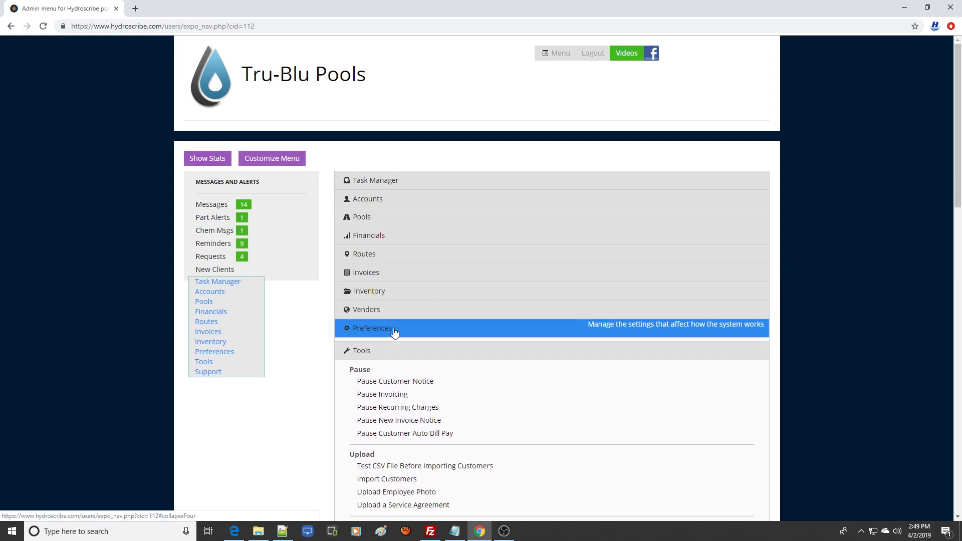
pyautogui.click(395, 346)
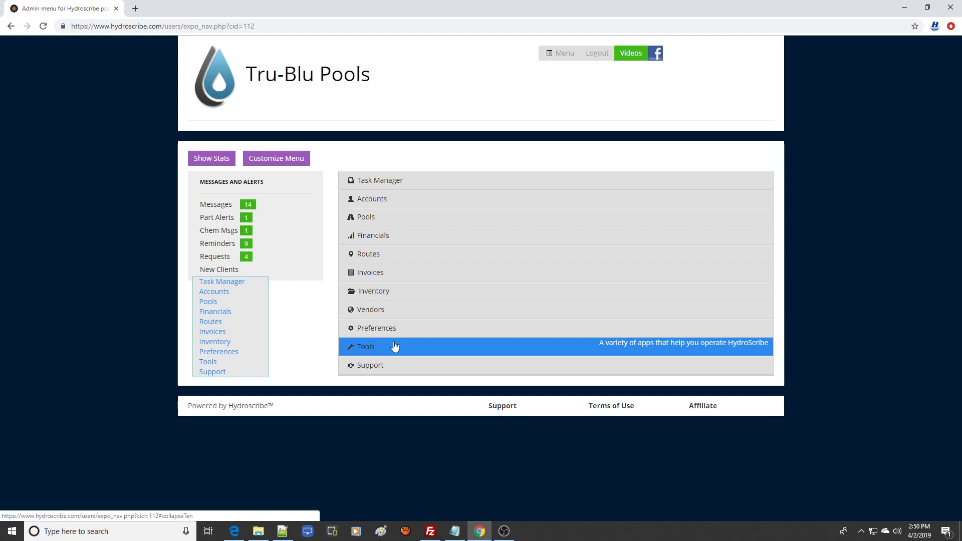
# Open Manage Chemicals under Inventory and view the third page of the chemical list.
pyautogui.click(406, 295)
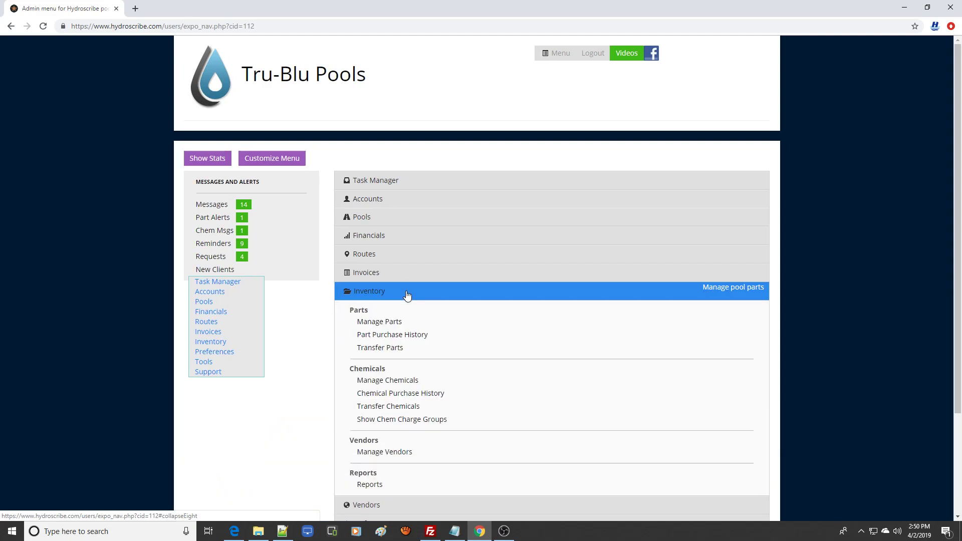
pyautogui.click(434, 385)
pyautogui.moveTo(959, 235); pyautogui.dragTo(957, 379)
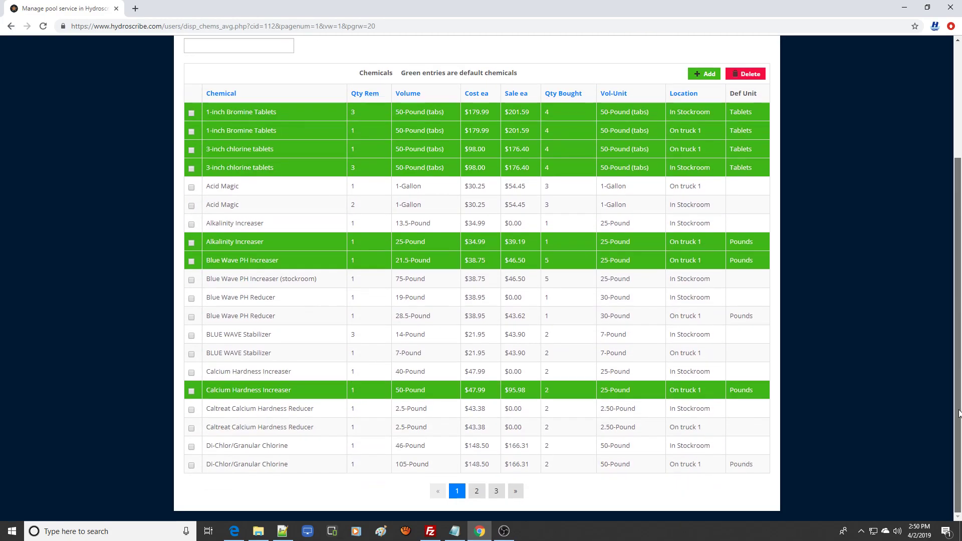
pyautogui.click(498, 492)
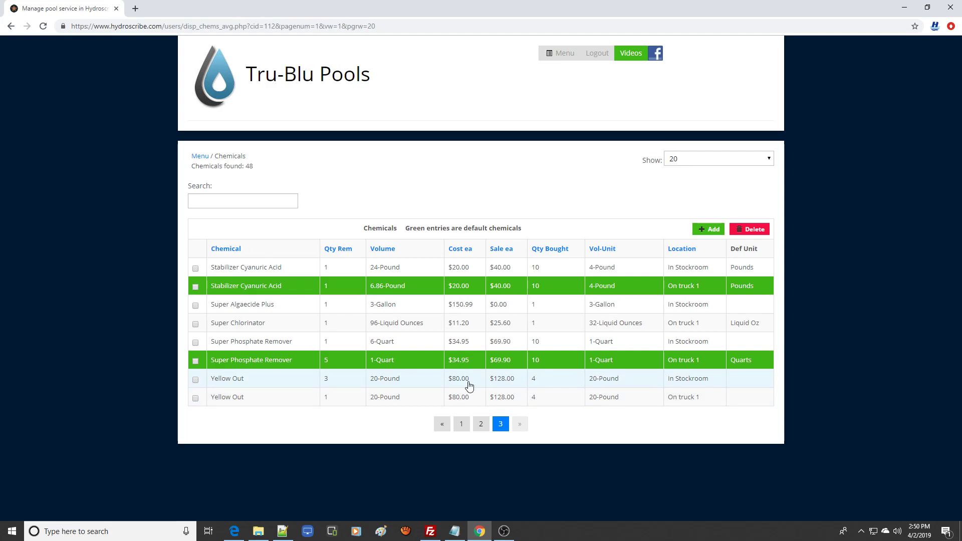
# Start adding a chemical and pick the existing product Yellow Out (YO112) from the product ID chooser.
pyautogui.click(712, 233)
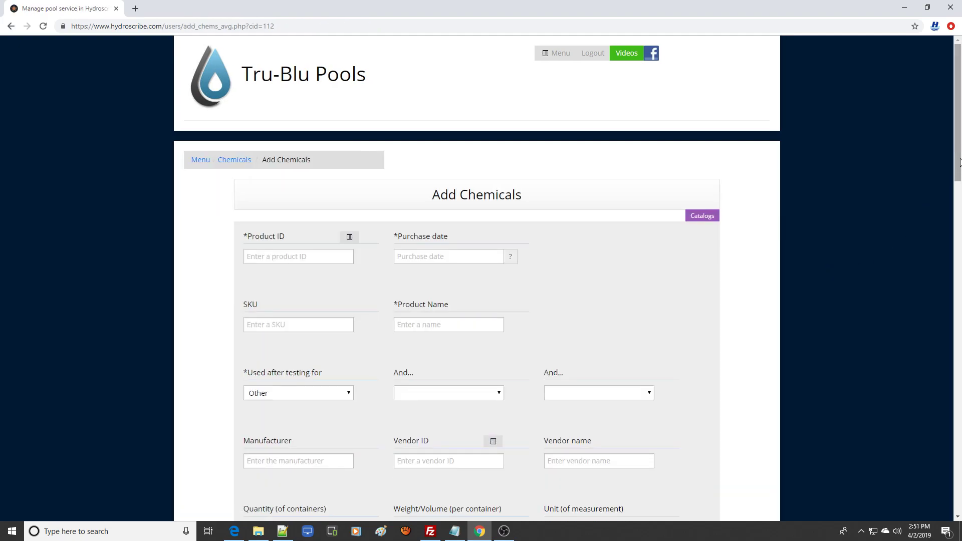
pyautogui.scroll(-5, 959, 187)
pyautogui.scroll(-18, 959, 238)
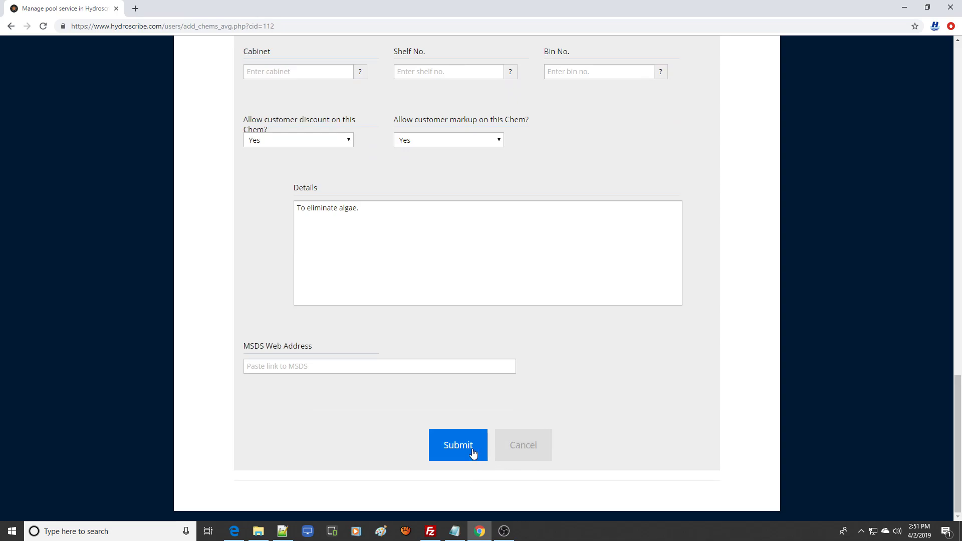
pyautogui.moveTo(959, 430); pyautogui.dragTo(958, 94)
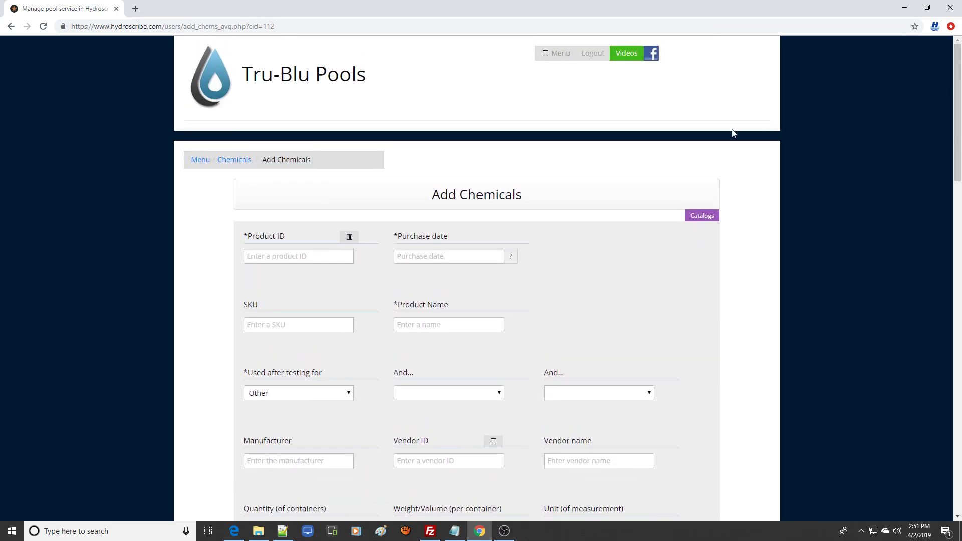
pyautogui.click(351, 238)
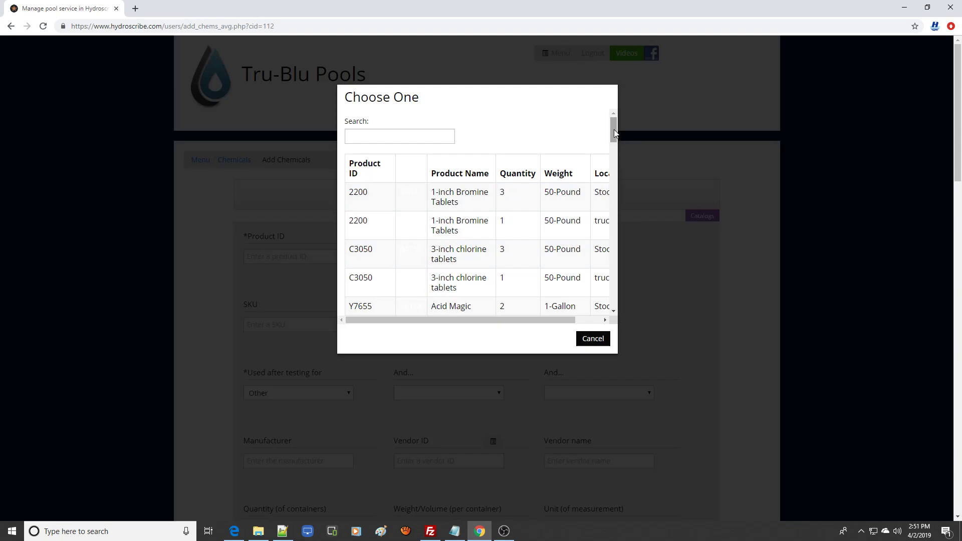
pyautogui.moveTo(614, 130); pyautogui.dragTo(613, 297)
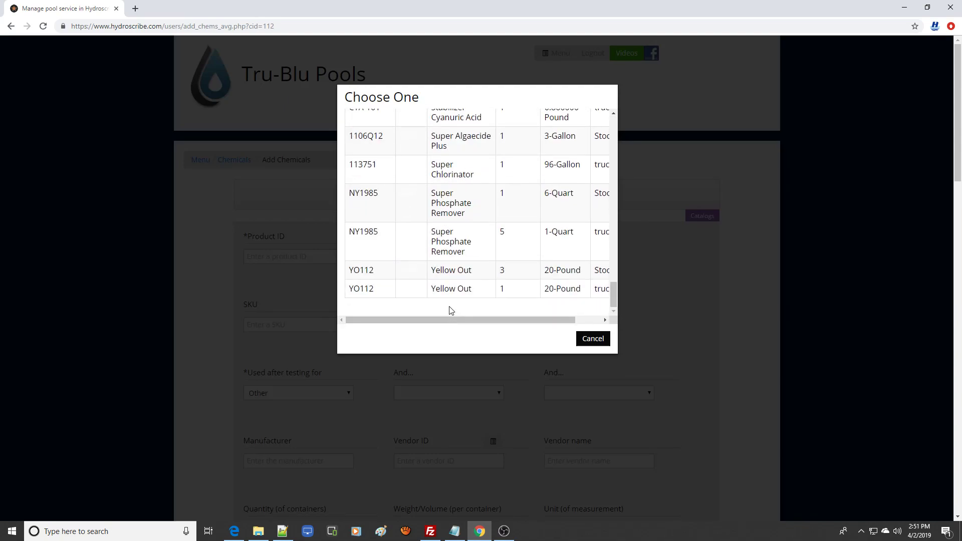
pyautogui.moveTo(484, 321)
pyautogui.mouseDown()
pyautogui.moveTo(574, 327)
pyautogui.moveTo(467, 321)
pyautogui.mouseUp()
pyautogui.click(449, 269)
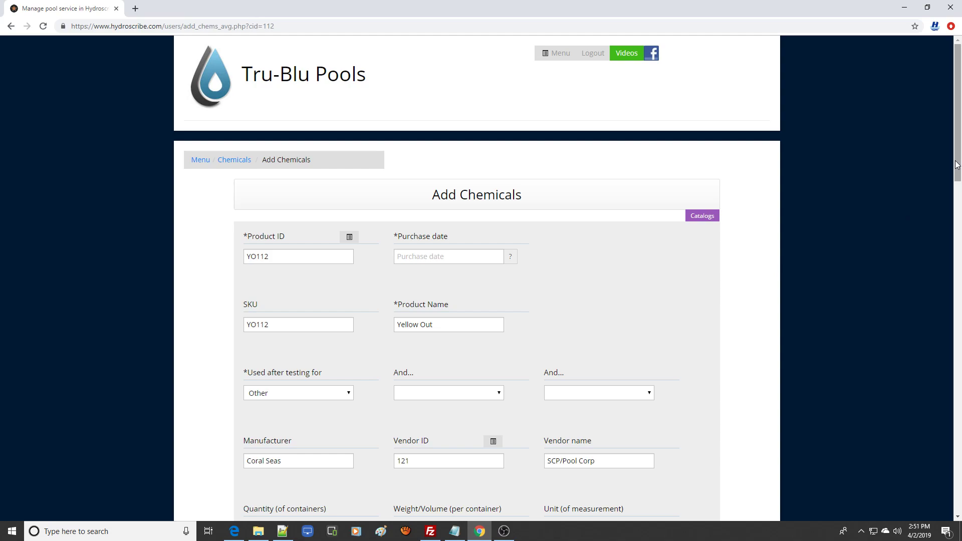
# Set the purchase date to 04/02/2019.
pyautogui.moveTo(959, 166); pyautogui.dragTo(960, 197)
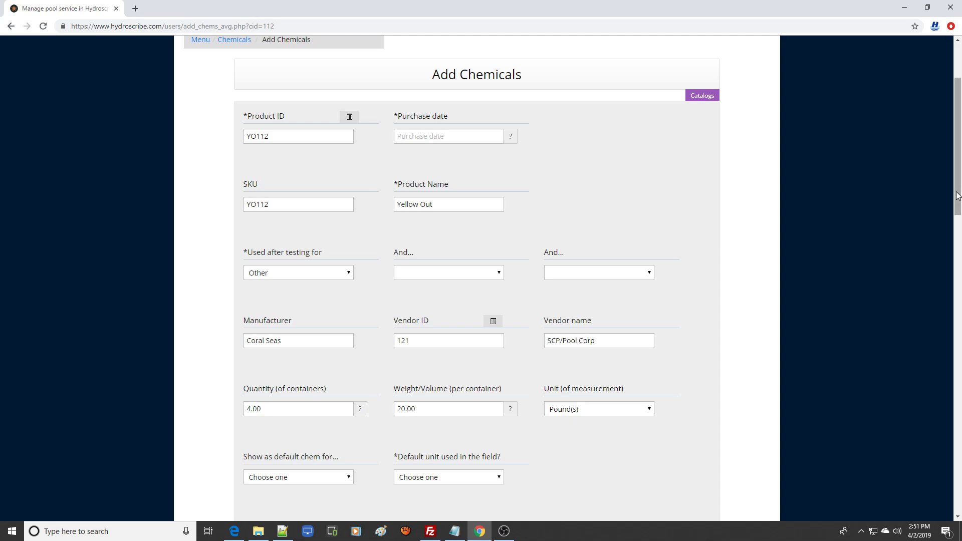
pyautogui.click(436, 136)
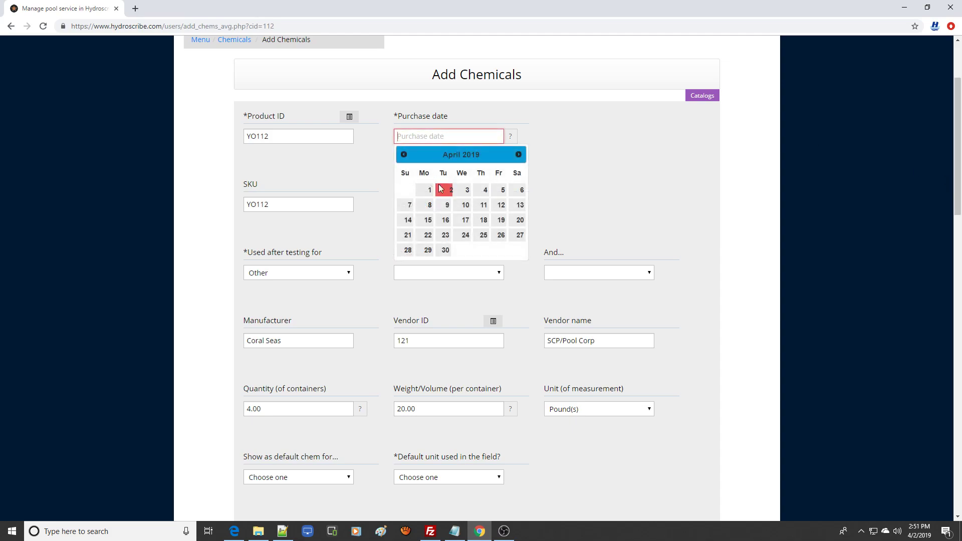
pyautogui.click(443, 188)
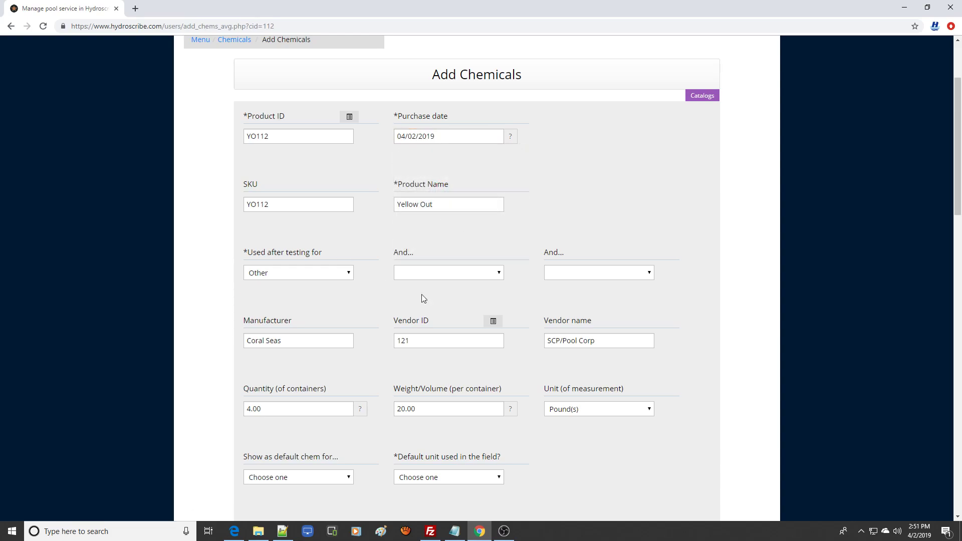
# Set the quantity of containers to 1 and the in-service date to 04/02/2019.
pyautogui.moveTo(959, 190); pyautogui.dragTo(961, 254)
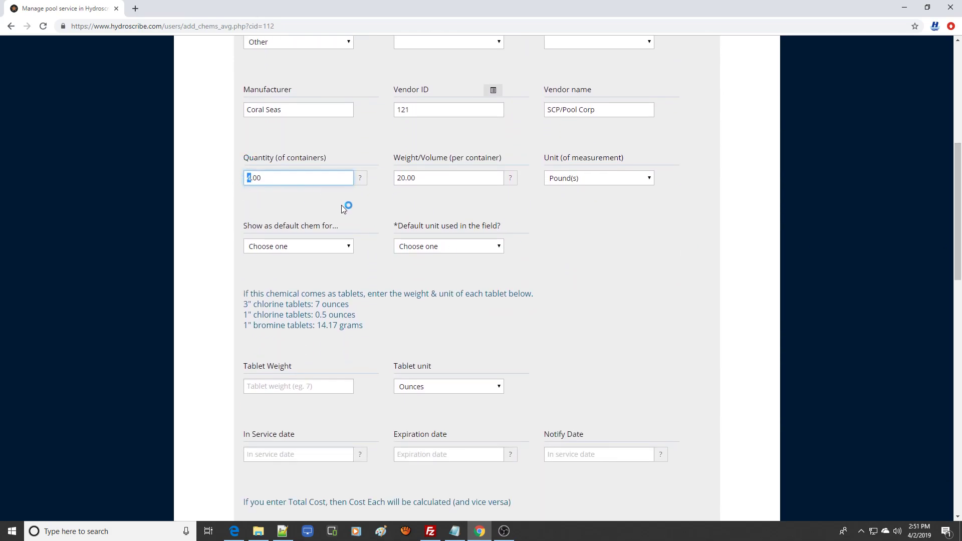
pyautogui.write('1')
pyautogui.moveTo(958, 250); pyautogui.dragTo(960, 318)
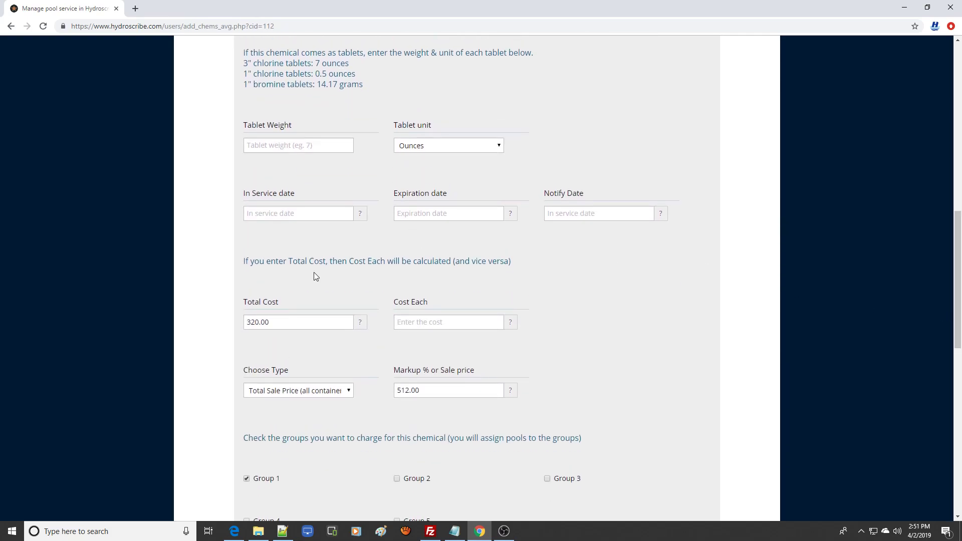
pyautogui.click(257, 217)
pyautogui.click(296, 270)
# Set the total cost to 84.00.
pyautogui.moveTo(259, 322); pyautogui.dragTo(232, 326)
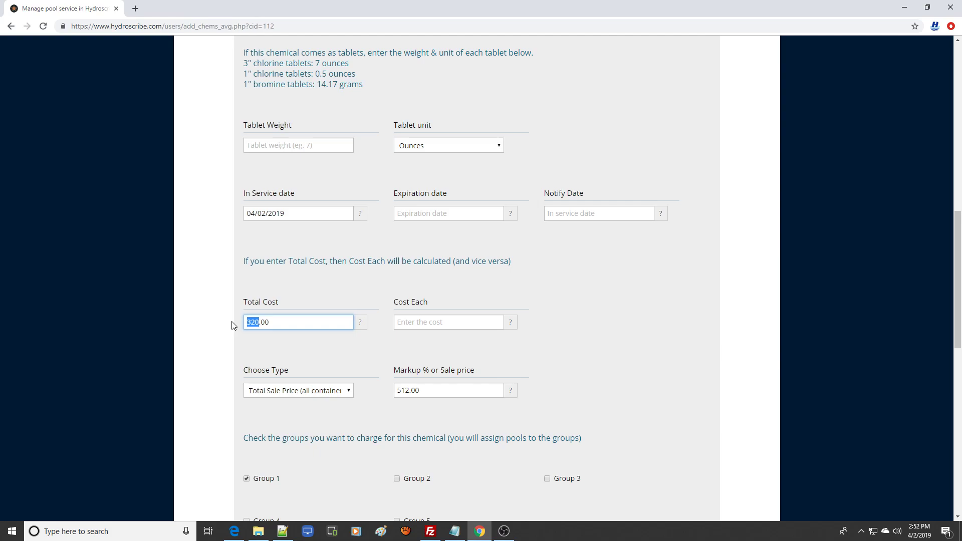
pyautogui.write('84')
# Choose Percent Mark-up as the pricing type and set the markup to 60.
pyautogui.click(350, 391)
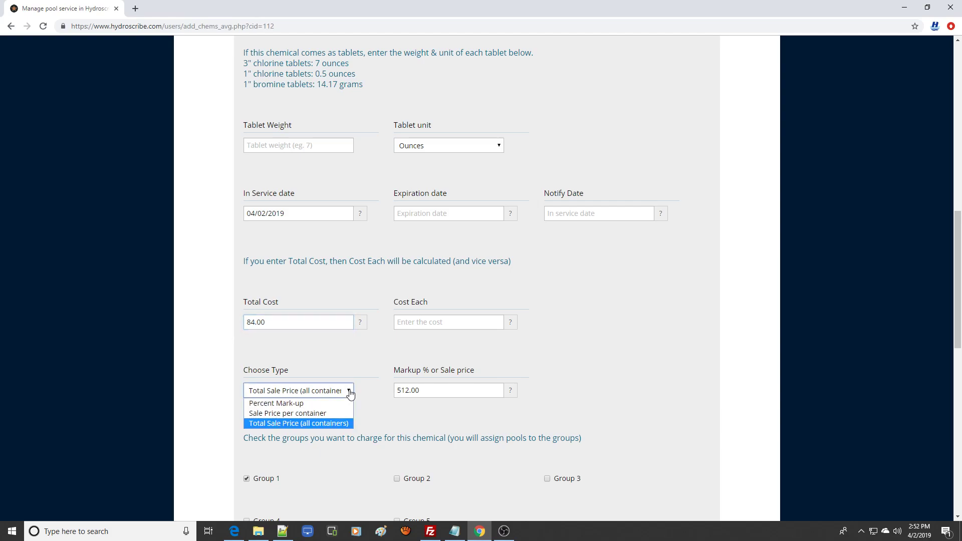
pyautogui.click(306, 404)
pyautogui.doubleClick(438, 391)
pyautogui.write('60')
# Submit the new chemical entry.
pyautogui.moveTo(959, 310); pyautogui.dragTo(960, 487)
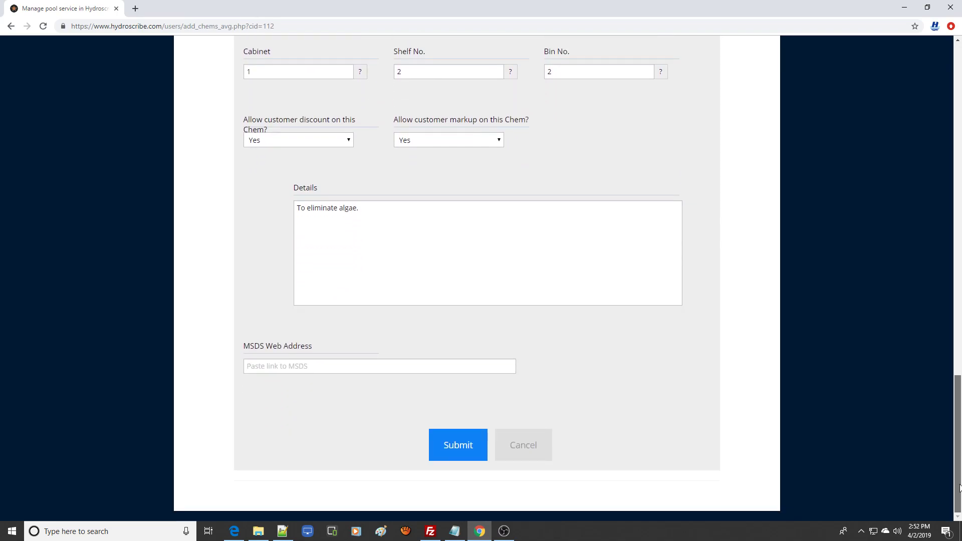
pyautogui.click(460, 450)
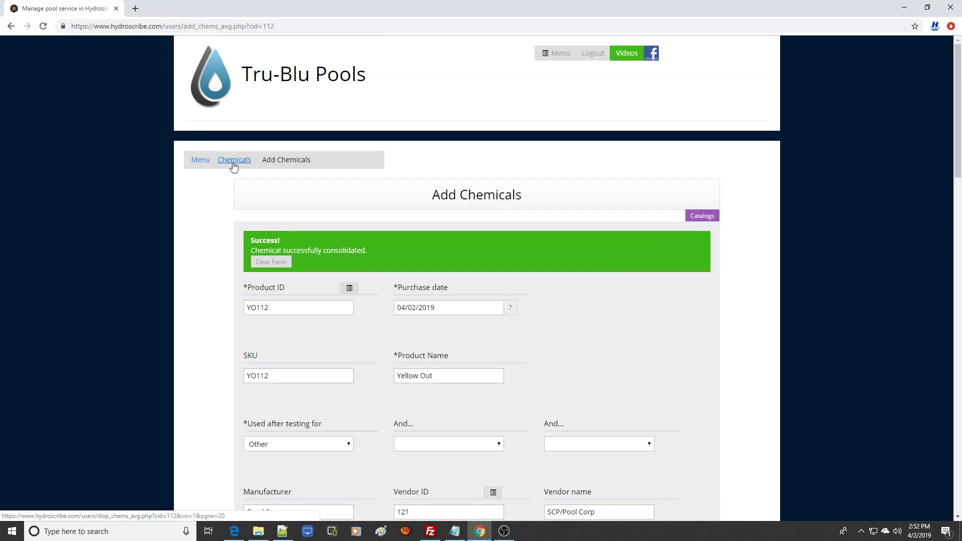
# Return to the chemicals list and view its third page to check the Yellow Out entries.
pyautogui.click(234, 166)
pyautogui.moveTo(959, 203); pyautogui.dragTo(959, 429)
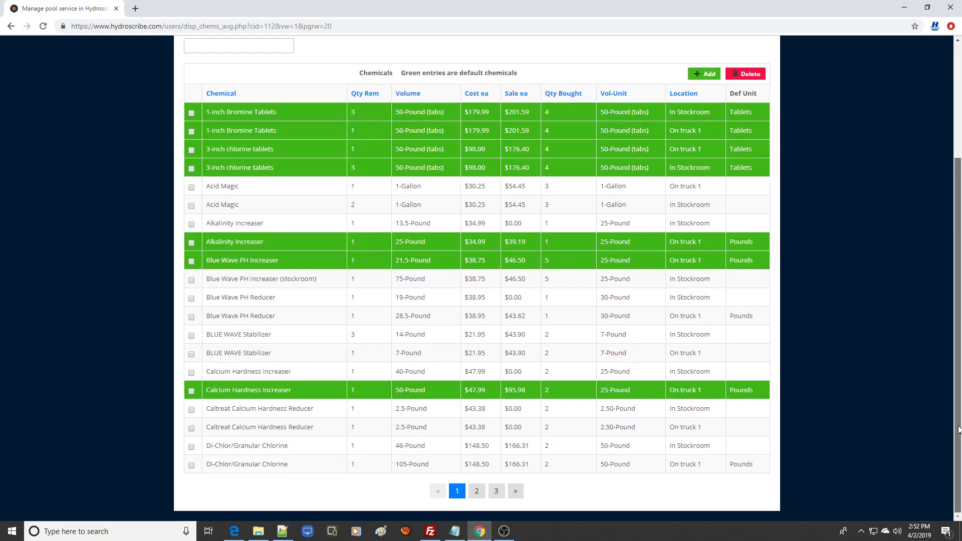
pyautogui.click(497, 492)
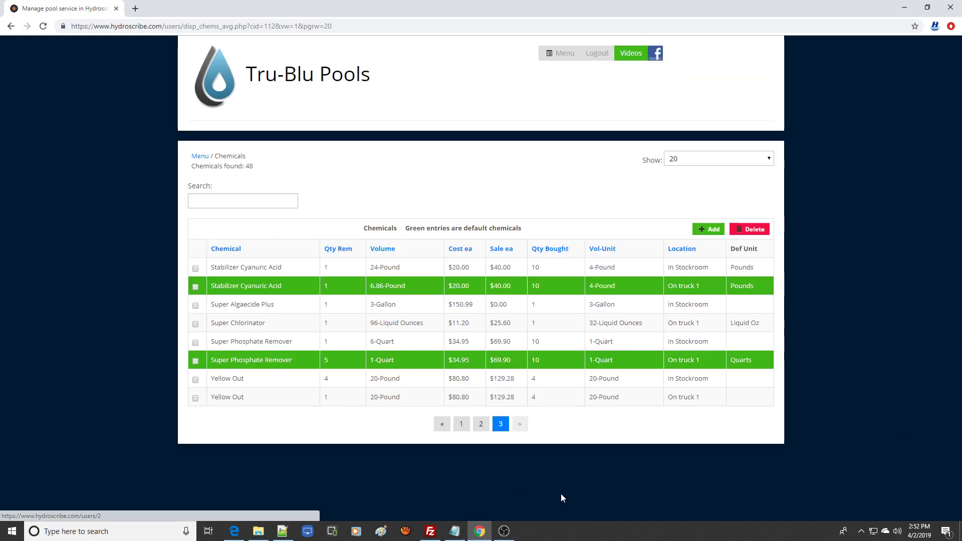